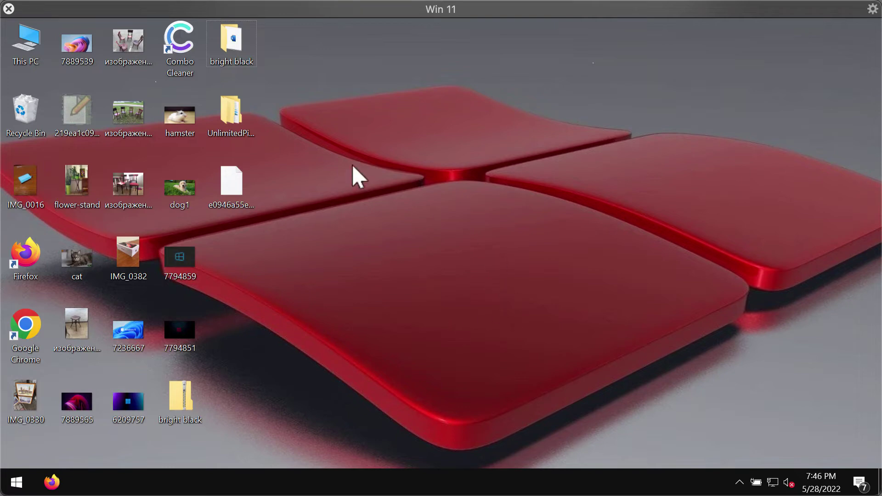
Open the dog1 and chair photos to show they display normally, then close them
double_click(183, 190)
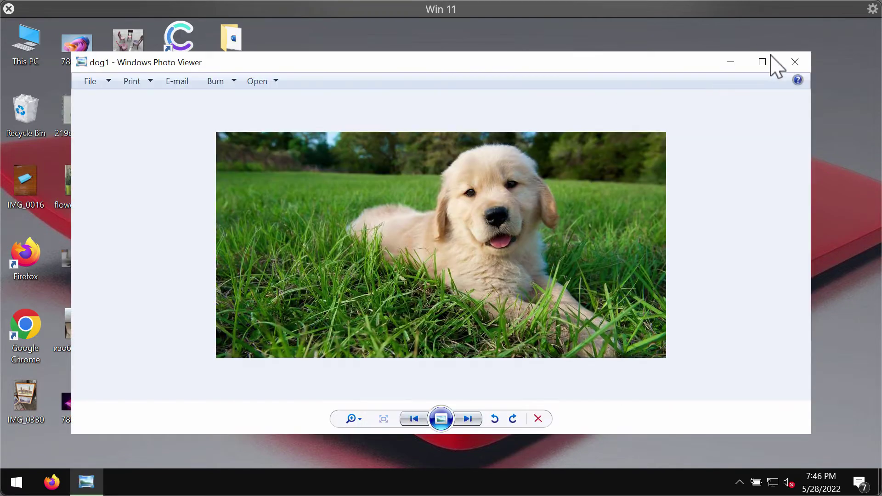
left_click(789, 62)
double_click(128, 181)
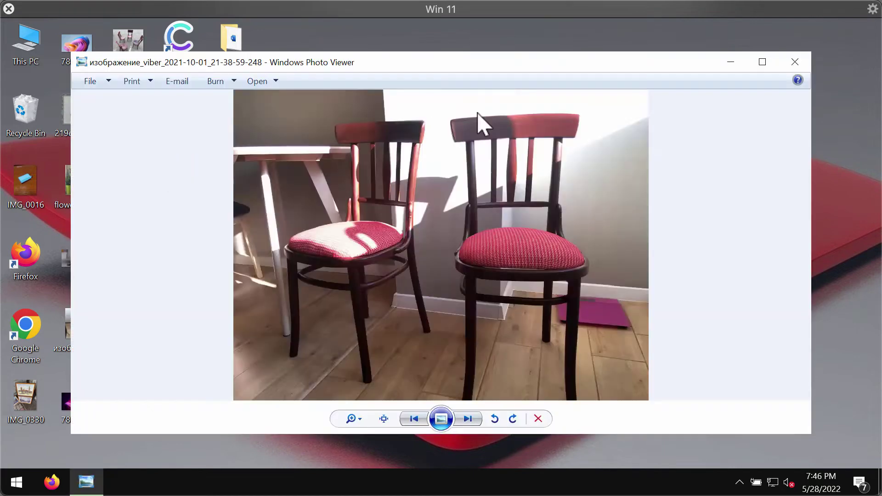
left_click(795, 61)
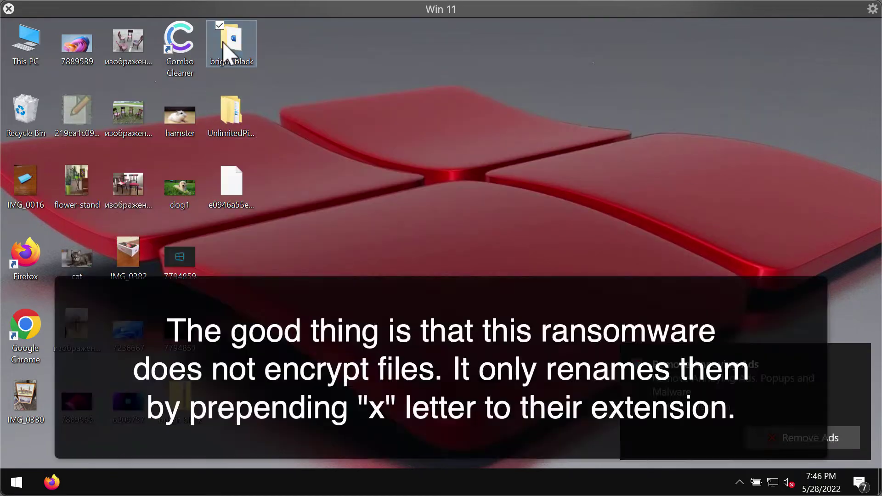
Open the bright black folder, select the 77a3a21a… application and close the window
double_click(231, 54)
left_click(484, 150)
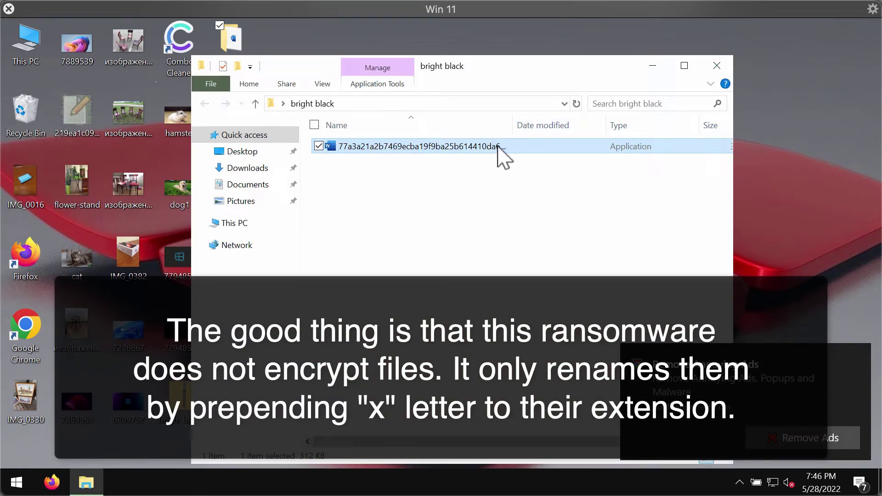
left_click(723, 63)
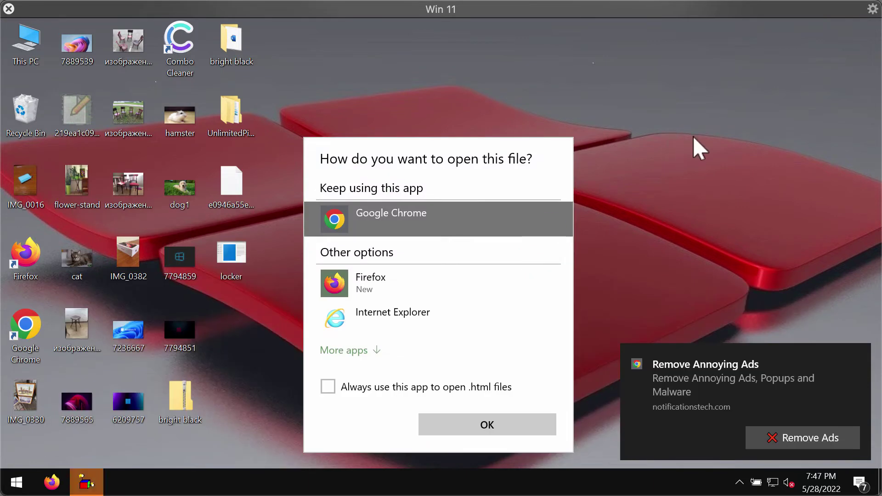
Dismiss the open-with prompt, both 'Good luck!' messages and both locker.exe not-found errors
left_click(510, 291)
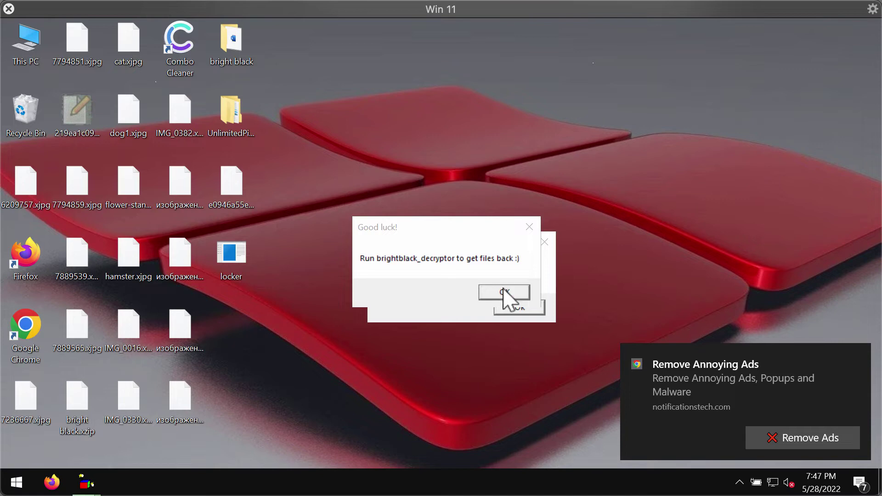
left_click(505, 291)
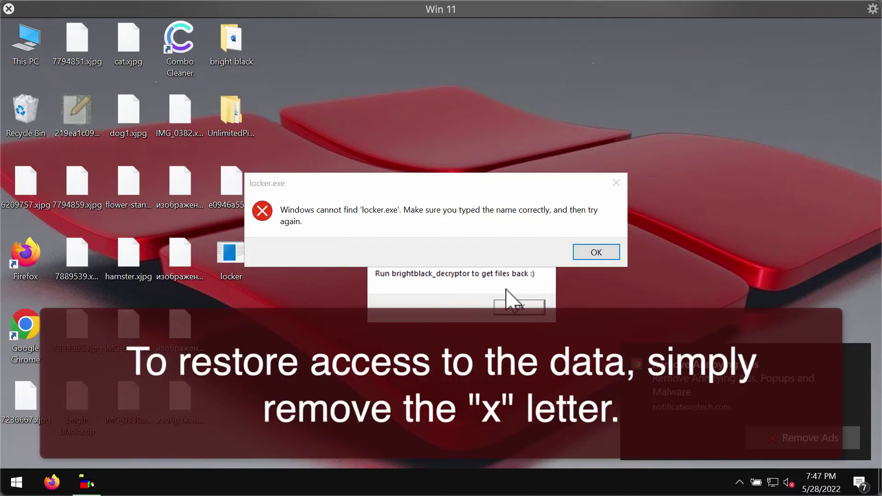
left_click(585, 253)
left_click(516, 306)
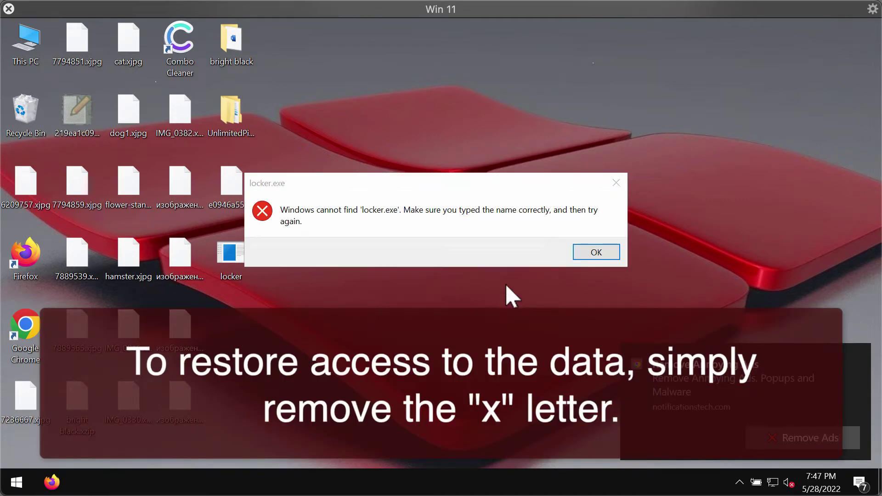
left_click(576, 252)
Try opening dog1.xjpg and close the cannot-open-this-file warning
left_click(117, 130)
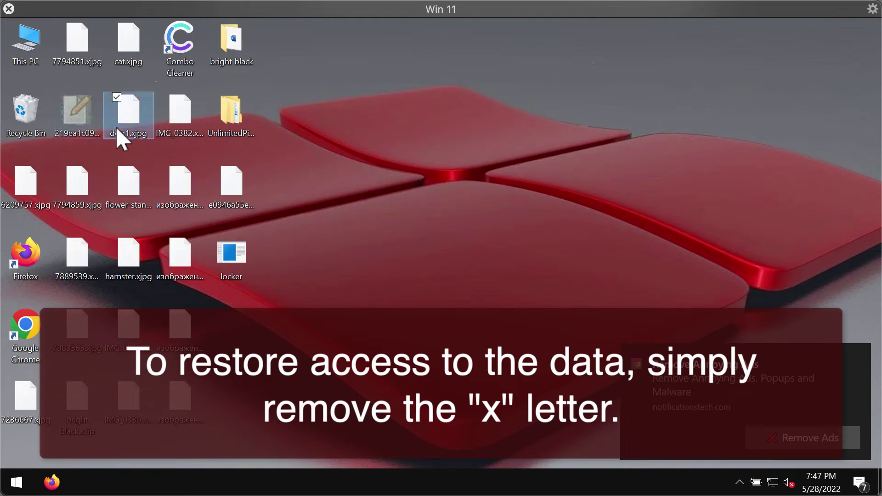
double_click(133, 118)
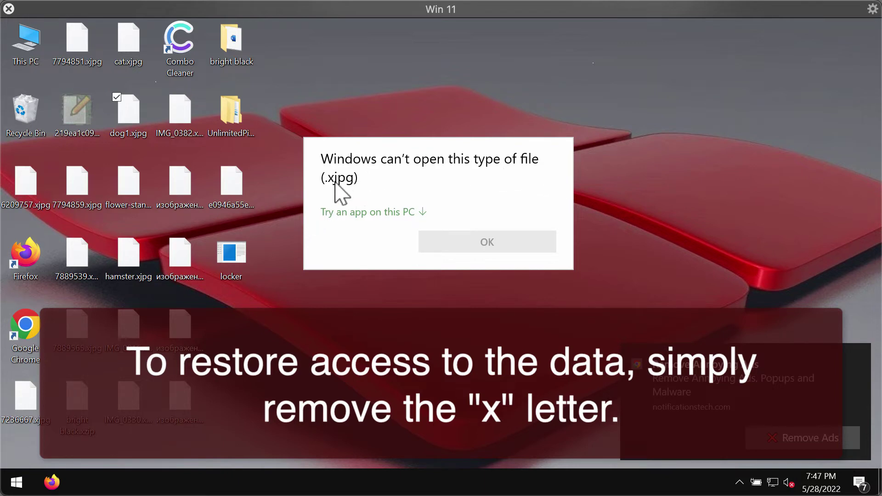
key("Escape")
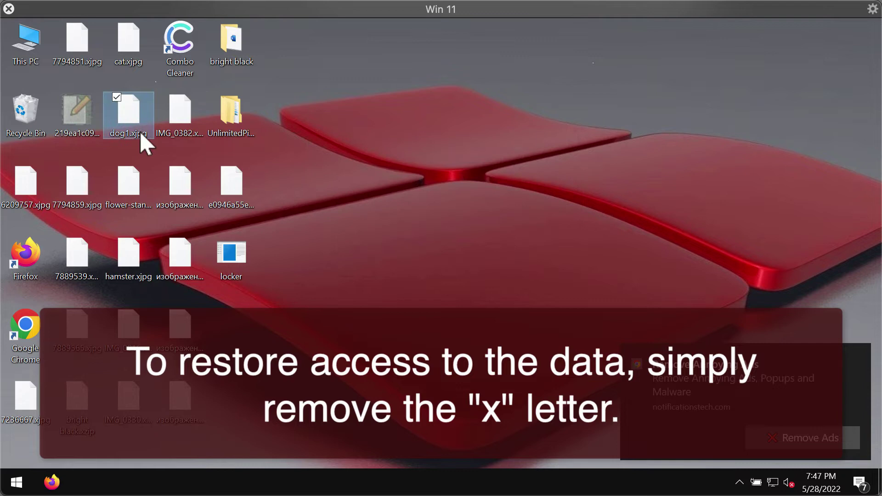
Rename dog1.xjpg to dog1.jpg by deleting the x
left_click(138, 133)
left_click(136, 134)
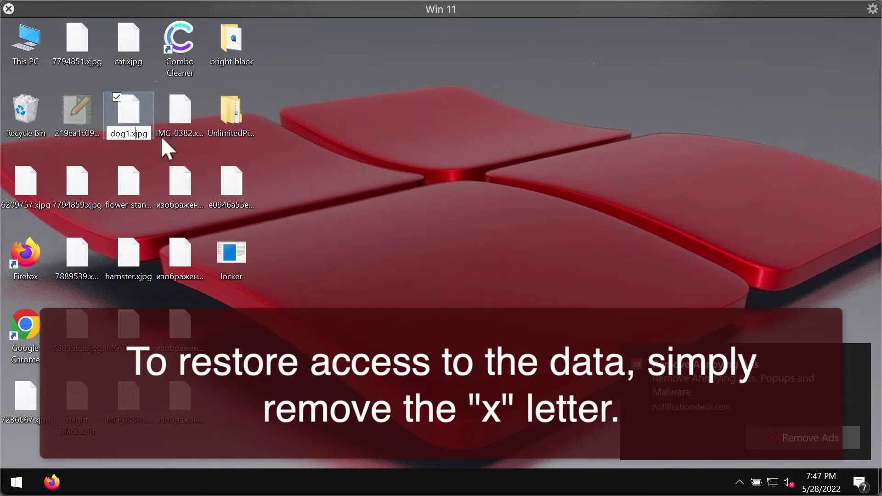
key("BackSpace")
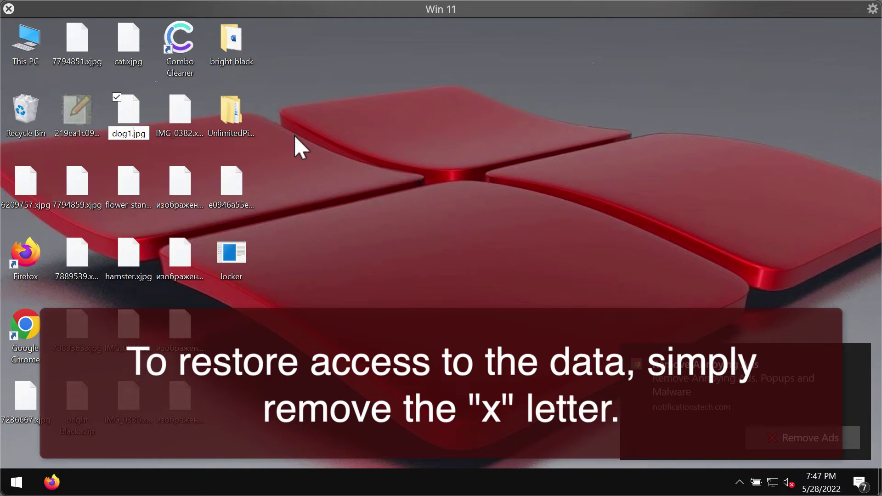
key("Return")
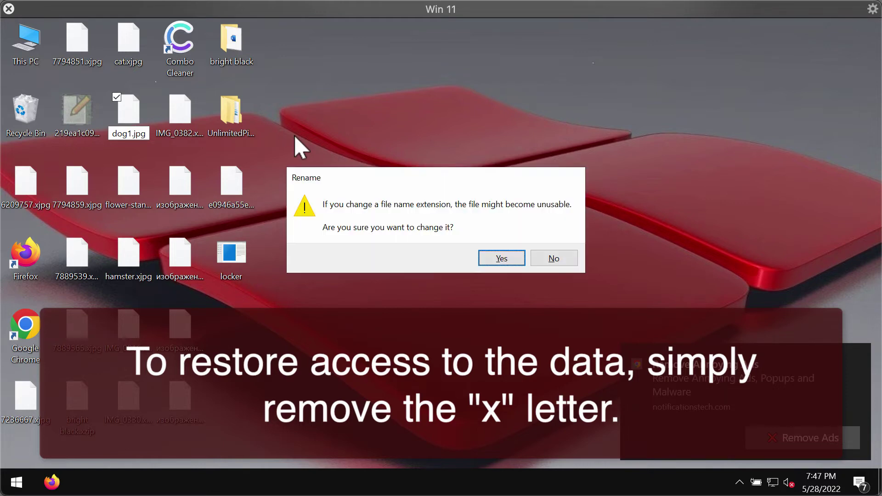
Confirm the extension change and verify dog1.jpg opens as a picture
left_click(495, 258)
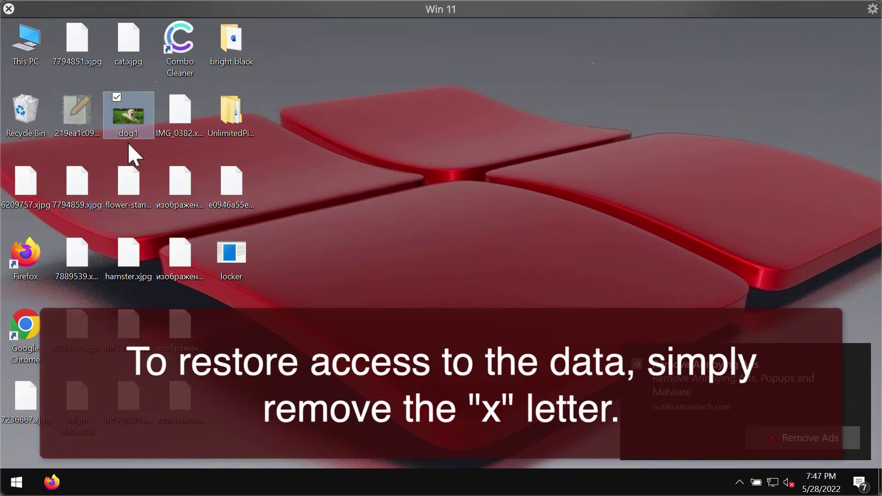
double_click(142, 120)
left_click(792, 63)
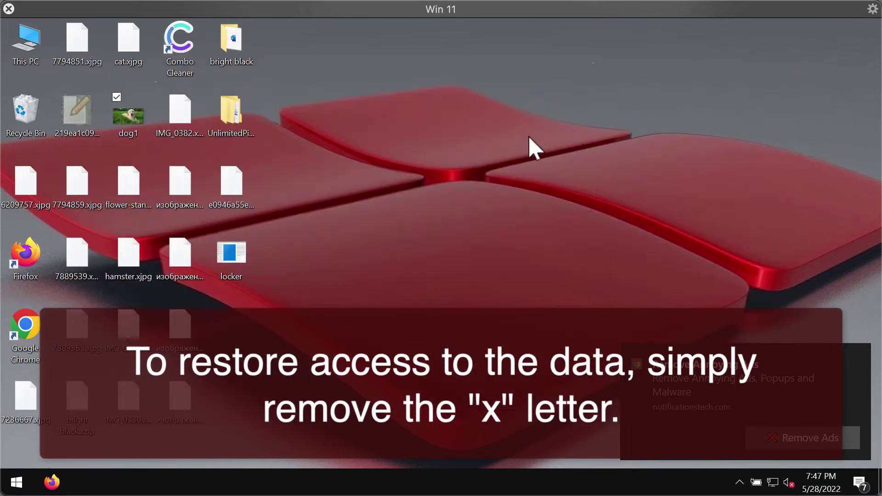
Rename IMG_0382.xjpg to IMG_0382.jpg and confirm the extension change
left_click(178, 127)
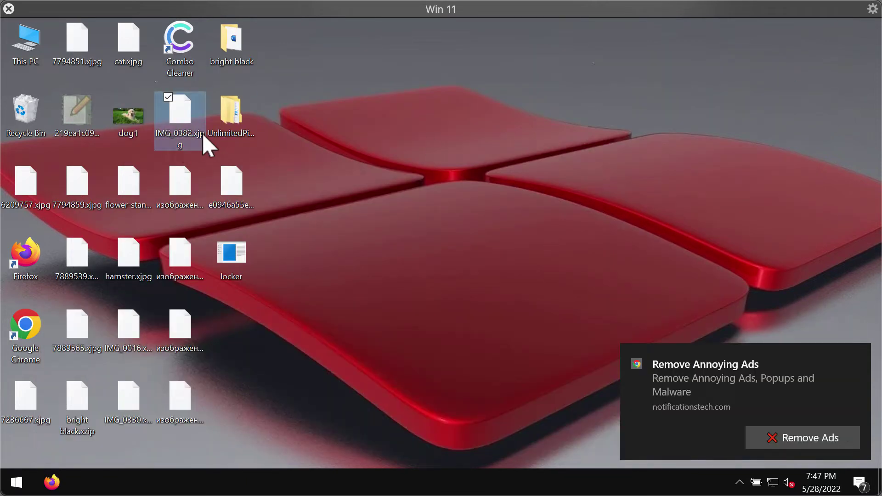
left_click(196, 136)
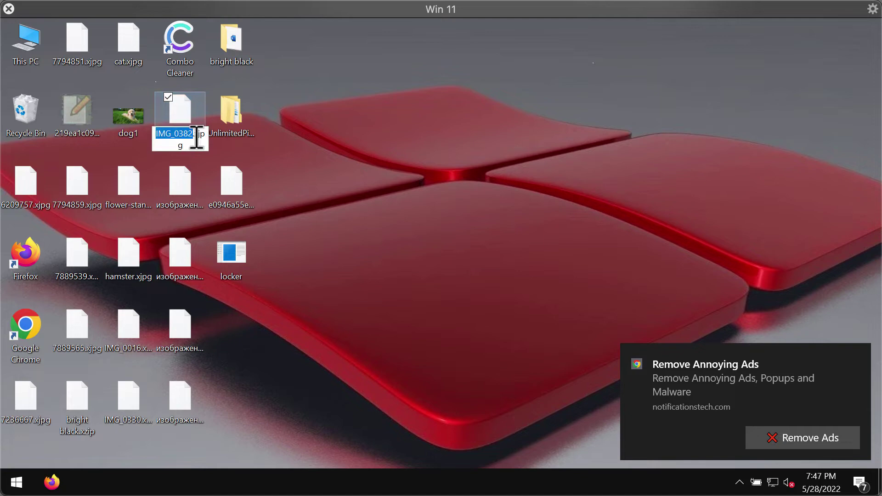
left_click(197, 136)
key("BackSpace")
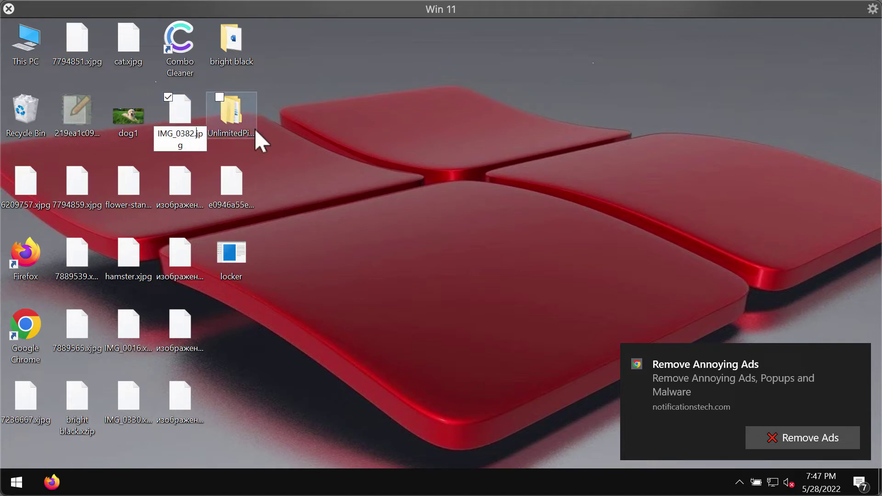
key("Return")
key("Return")
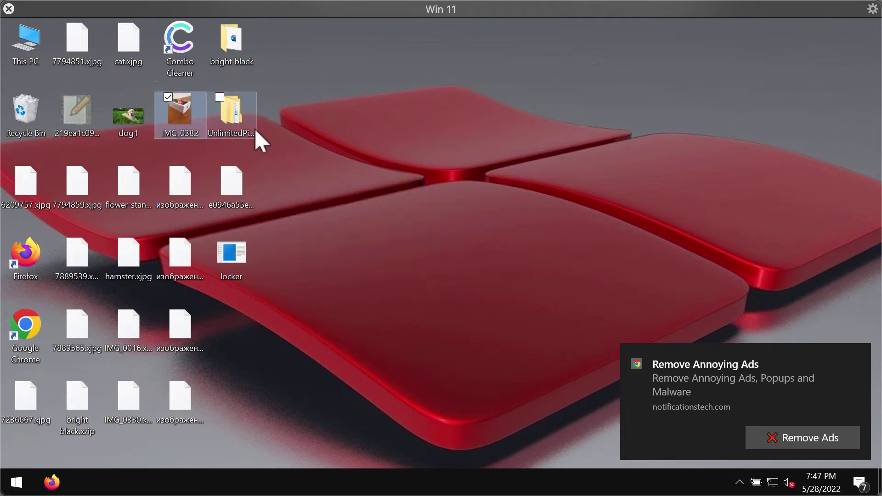
Remove the x from the изображение_viber picture's extension, then select the locker file
left_click(189, 202)
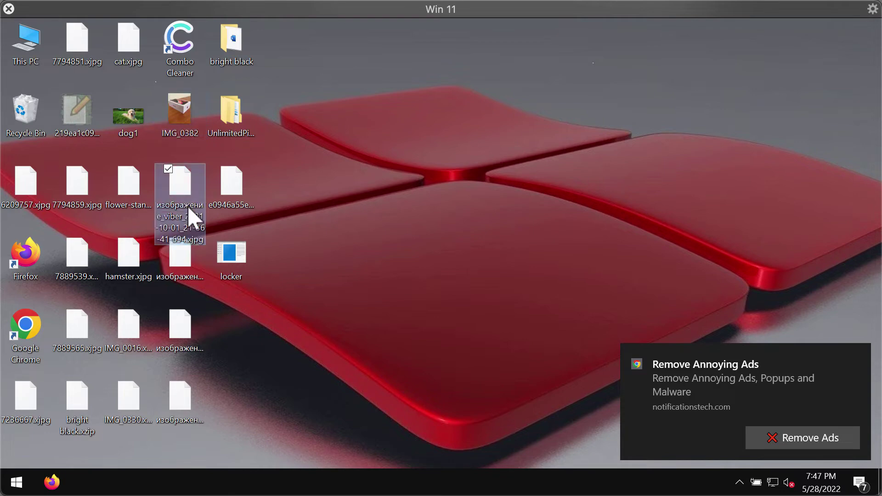
left_click(184, 239)
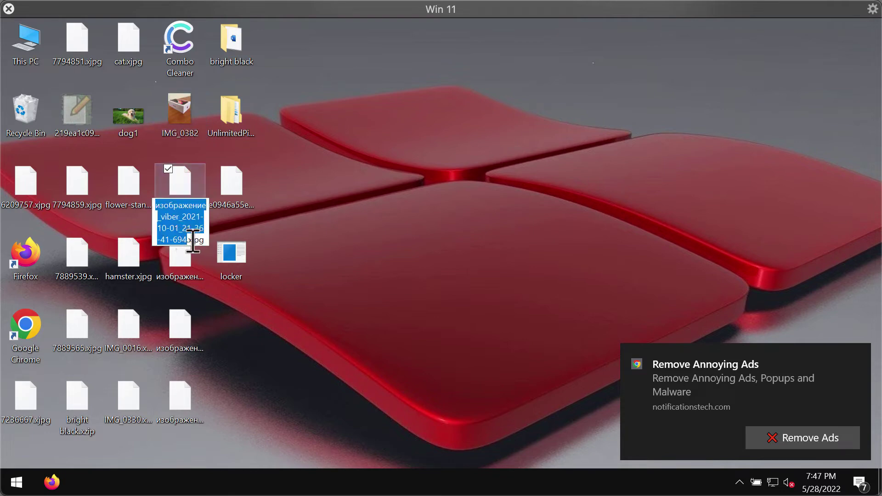
left_click(193, 240)
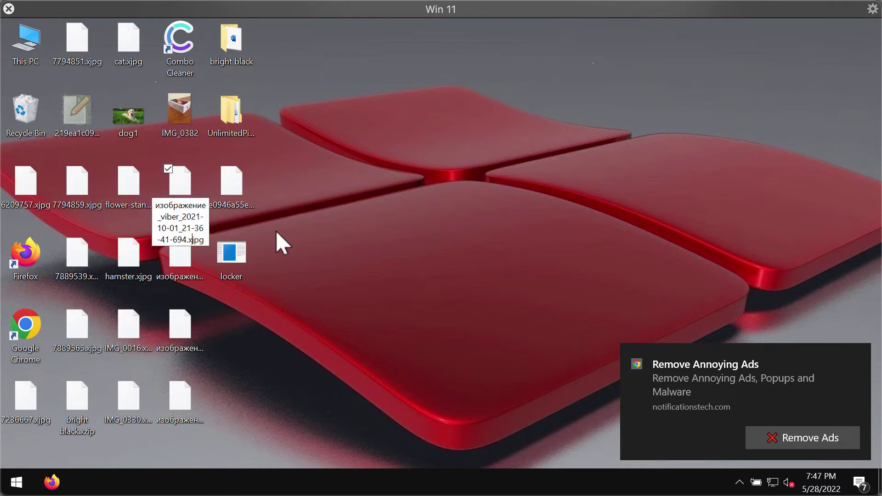
key("BackSpace")
key("Return")
key("Return")
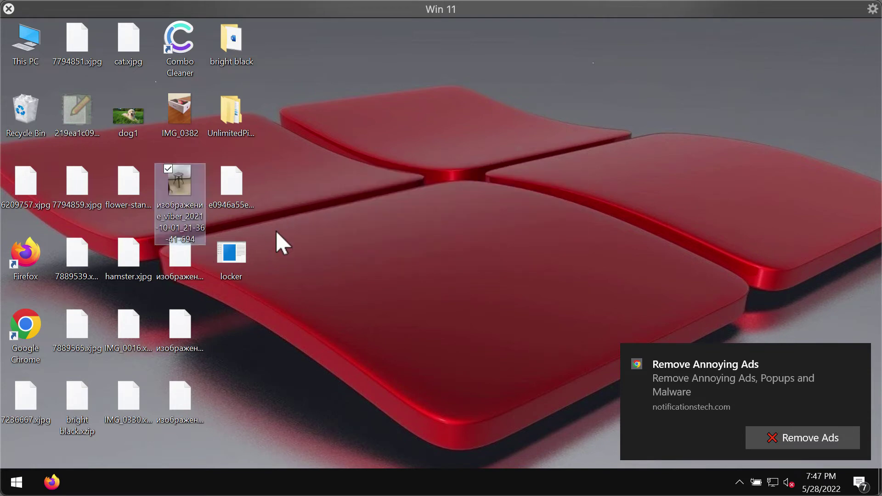
left_click(282, 241)
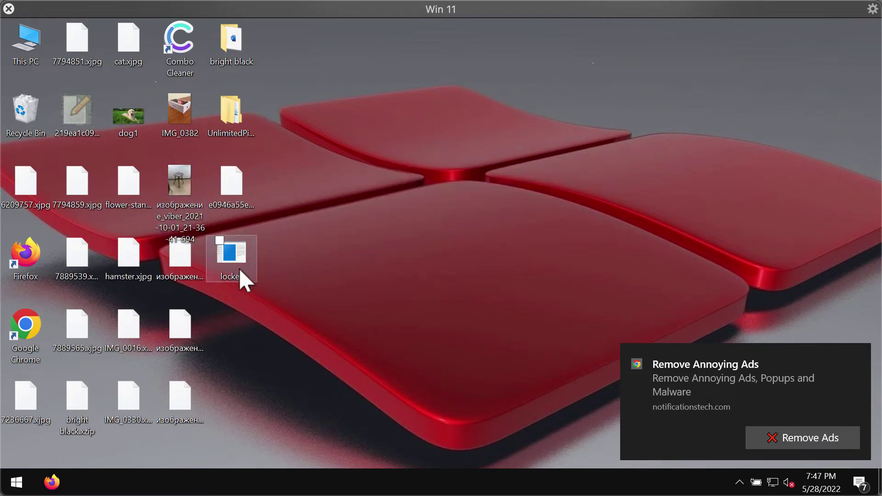
left_click(235, 257)
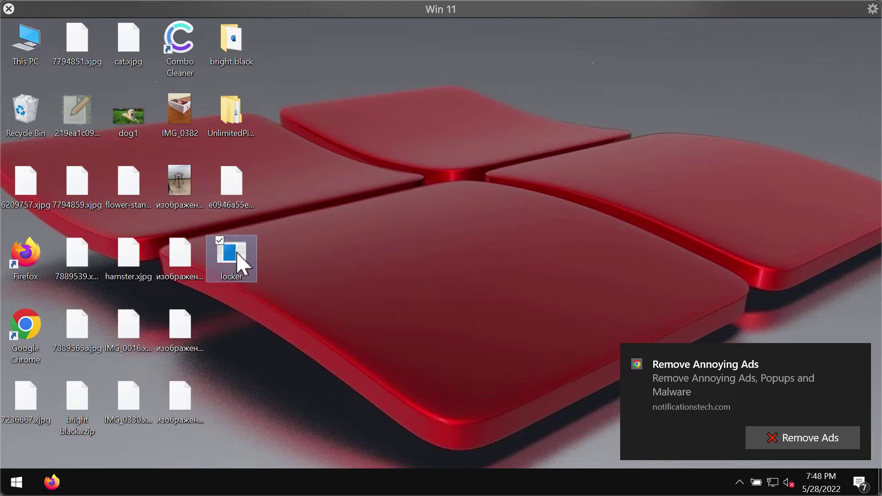
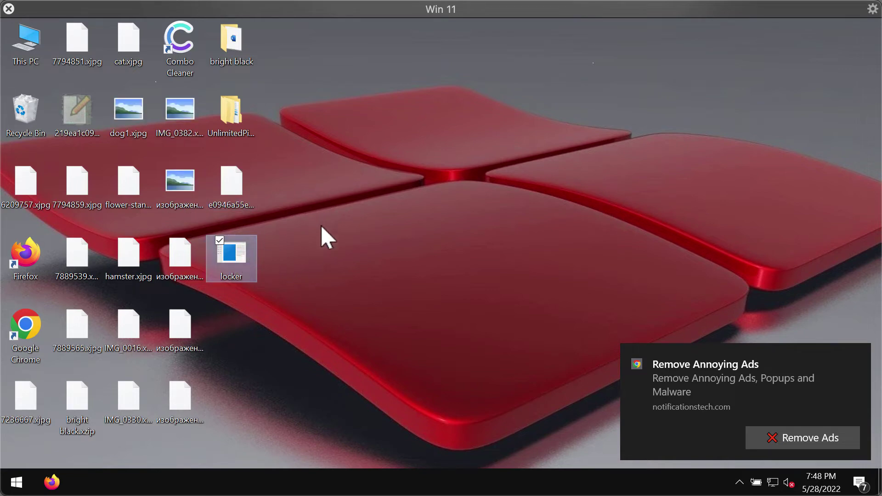
Rename dog1.xjpg to dog1.jpg by deleting the 'x' from its extension
left_click(382, 231)
left_click(137, 134)
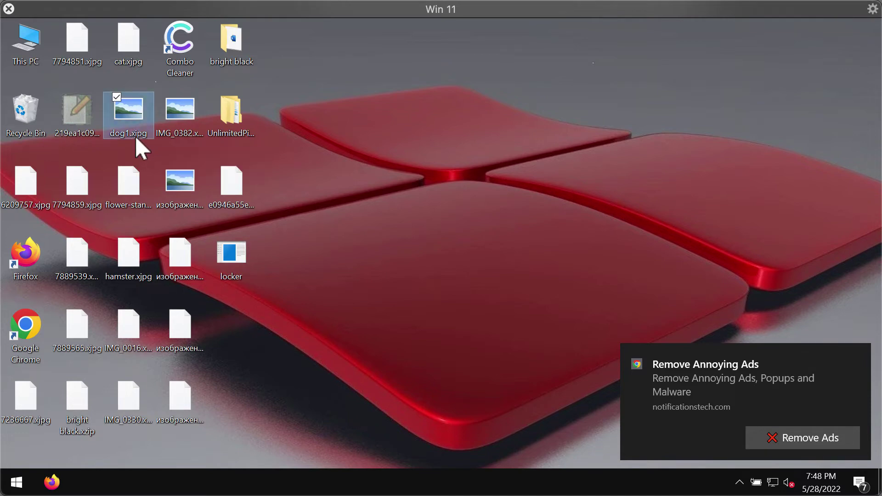
left_click(133, 133)
left_click(133, 133)
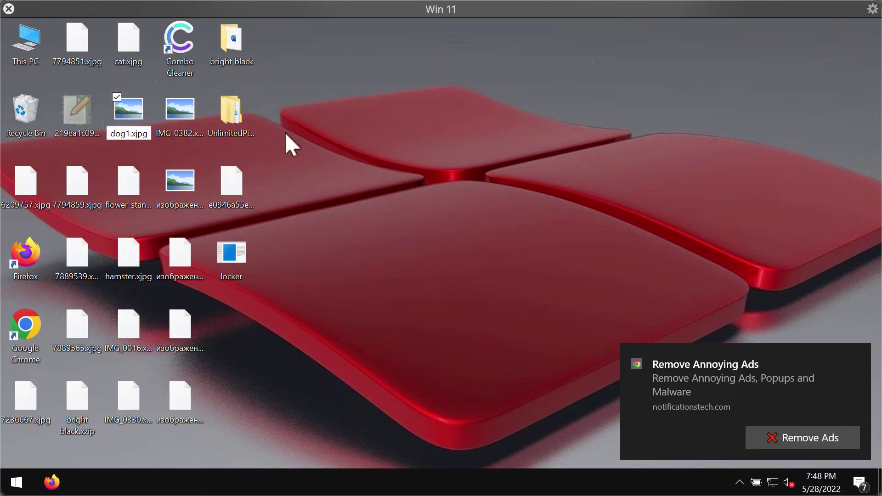
key("BackSpace")
key("Return")
key("Return")
Rename IMG_0382.xjpg to IMG_0382.jpg, accepting the extension-change warning
left_click(188, 133)
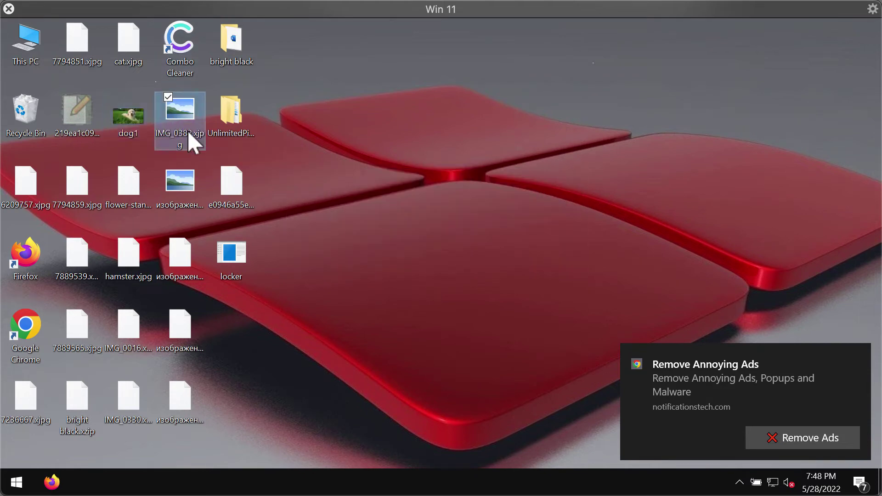
left_click(194, 138)
left_click(198, 135)
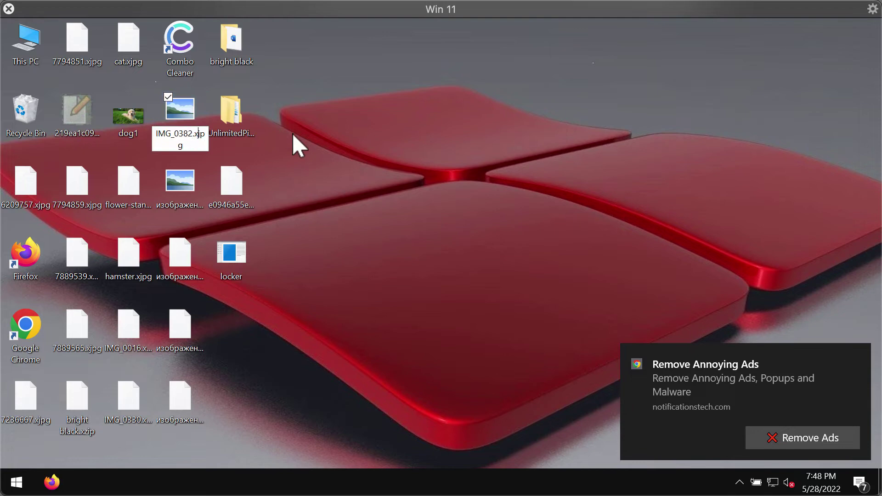
key("BackSpace")
key("Return")
key("Return")
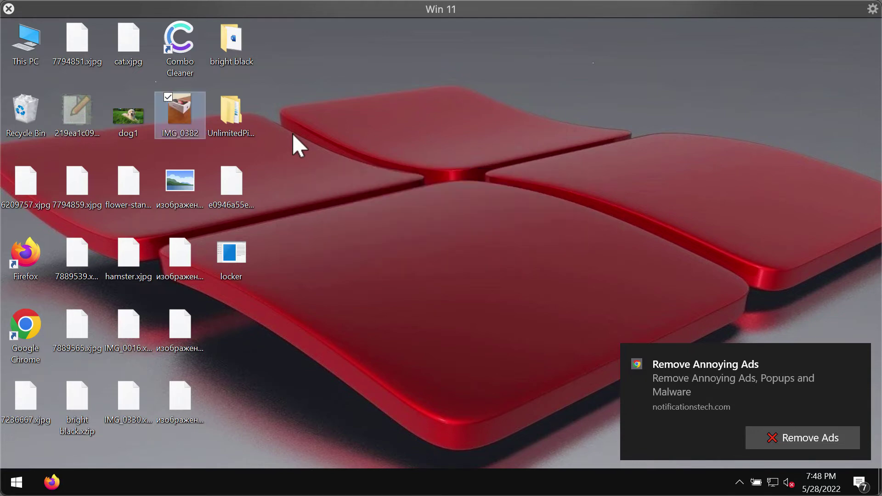
left_click(237, 186)
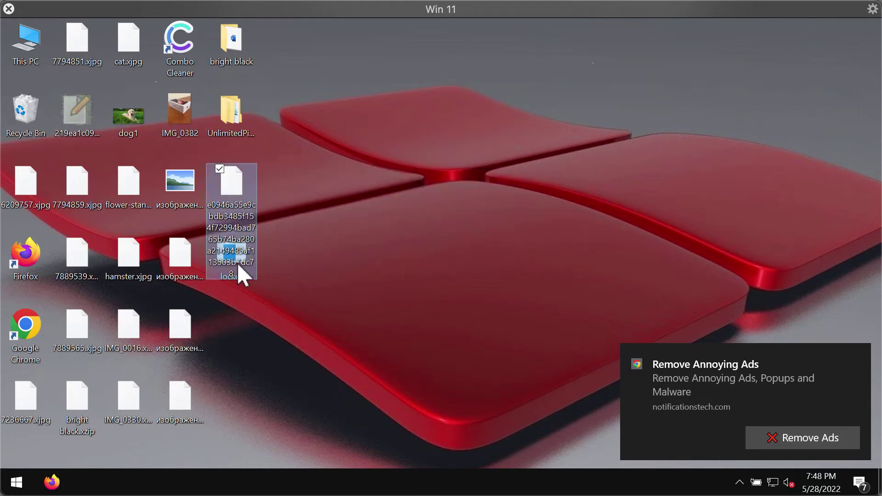
left_click(275, 360)
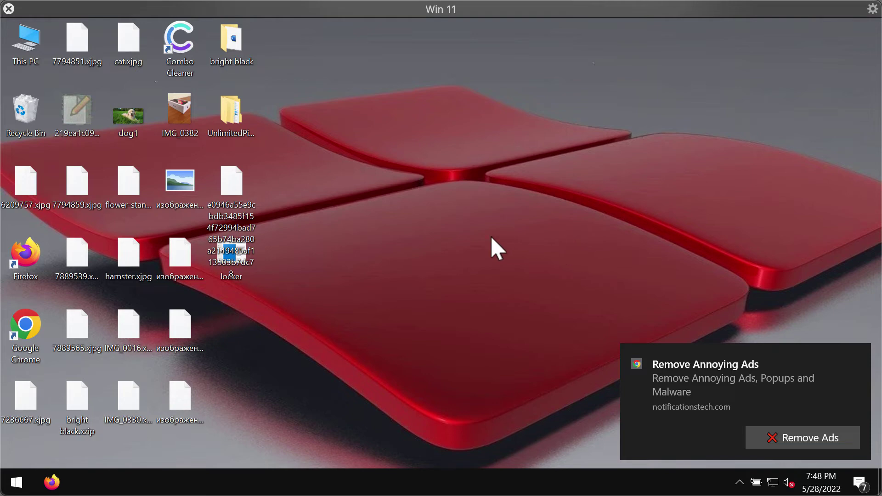
Launch Chrome and load combocleaner.com via the address-bar autocomplete
double_click(16, 336)
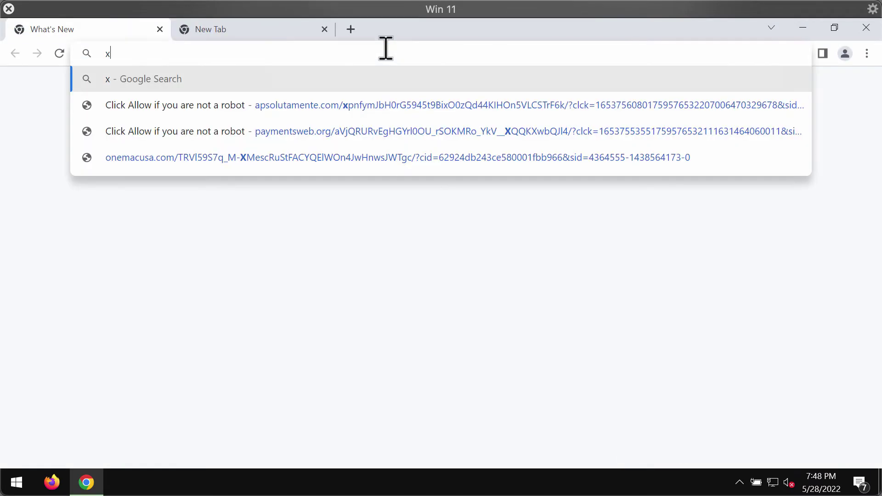
key("BackSpace")
type("combocleaner.com")
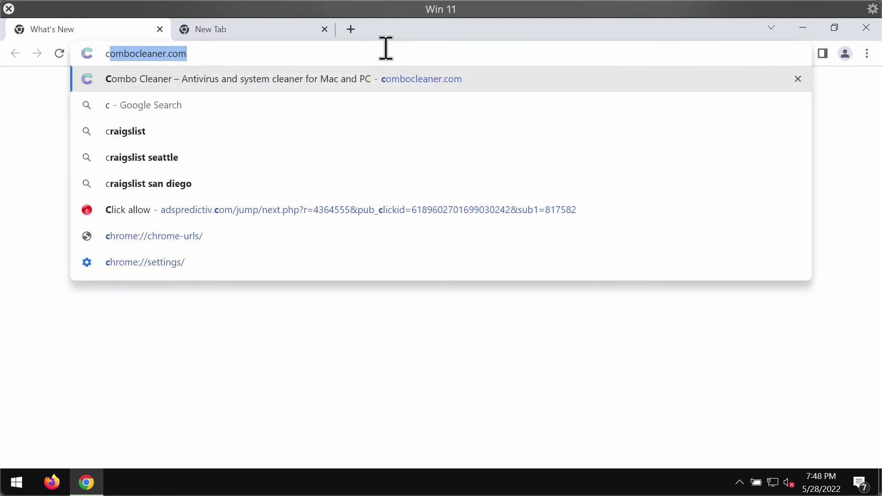
key("Return")
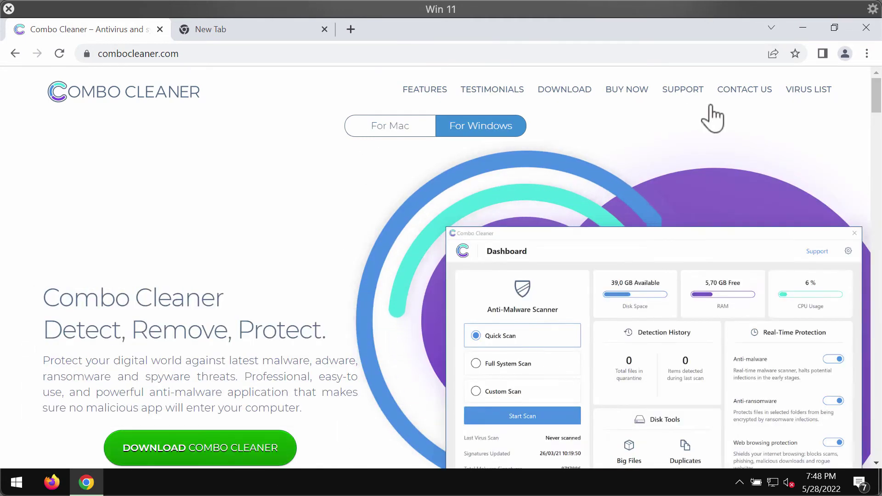
Minimize Chrome and launch Combo Cleaner from its desktop shortcut
left_click(803, 27)
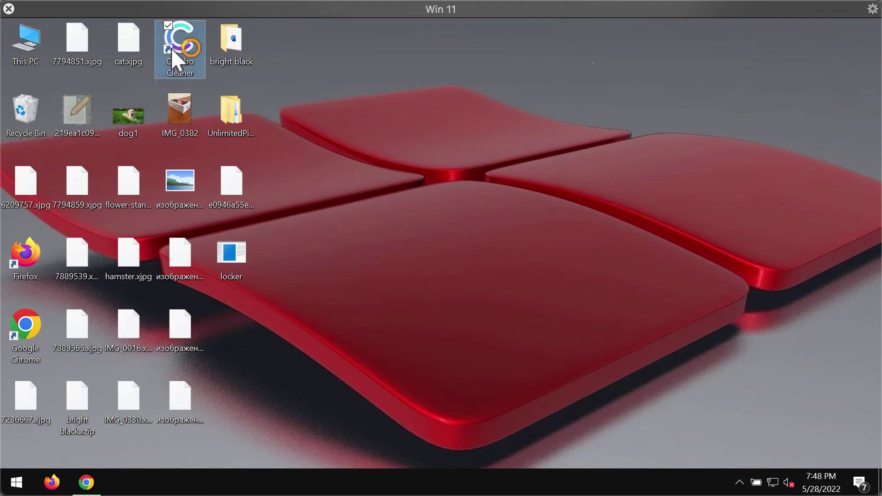
left_click(174, 52)
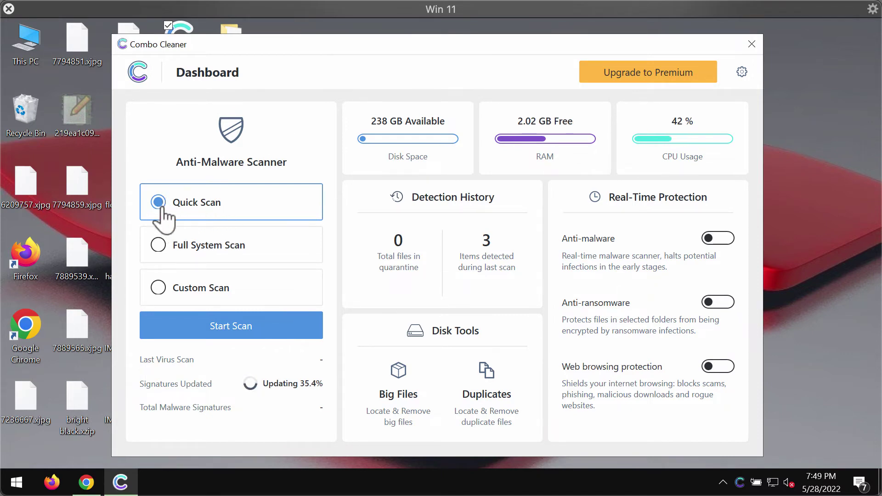
Start the Quick Scan and shift the Combo Cleaner window left
left_click(259, 332)
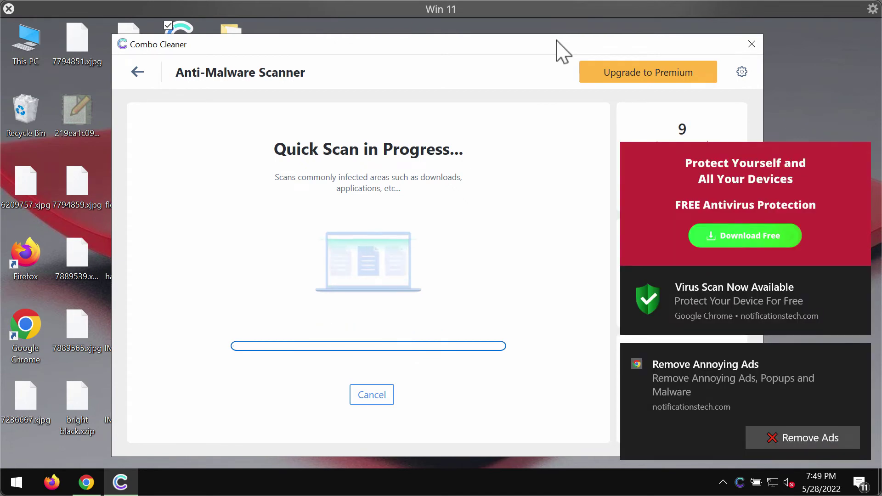
left_click_drag(557, 42, 449, 32)
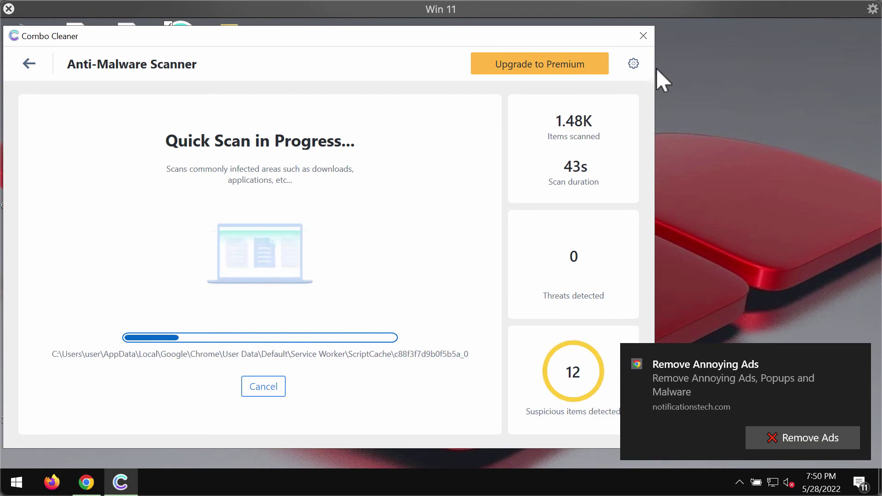
left_click(634, 65)
left_click_drag(371, 29, 483, 30)
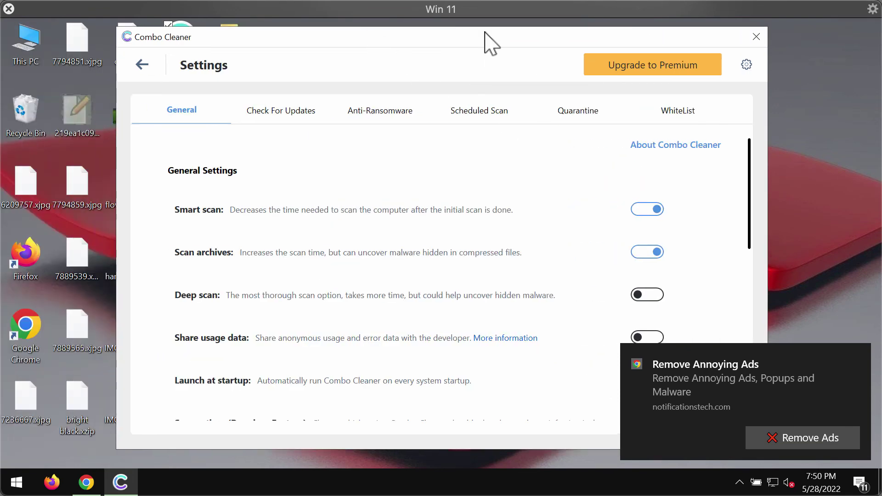
left_click(389, 110)
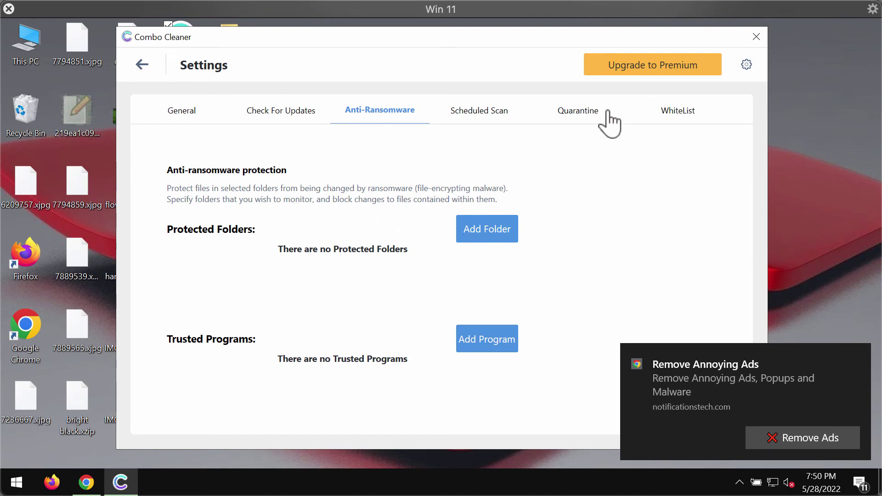
Return to the running Quick Scan's progress page and reposition the window
left_click(139, 65)
left_click(289, 327)
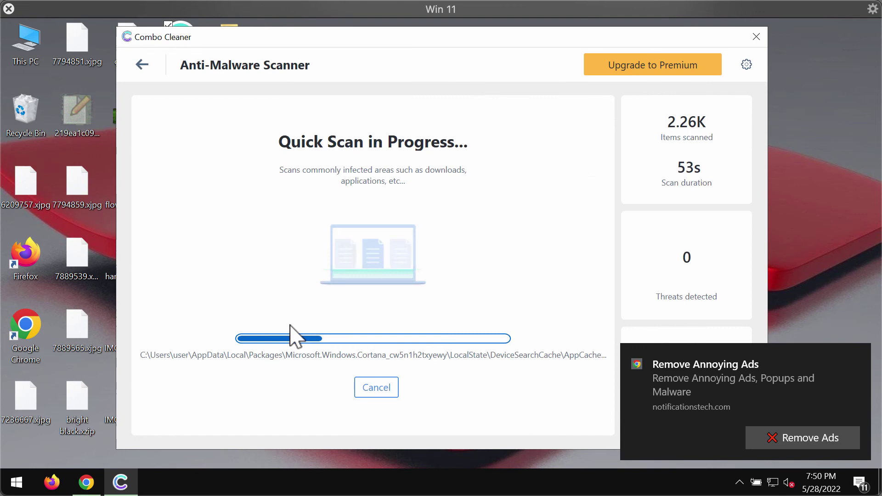
left_click_drag(529, 46, 419, 49)
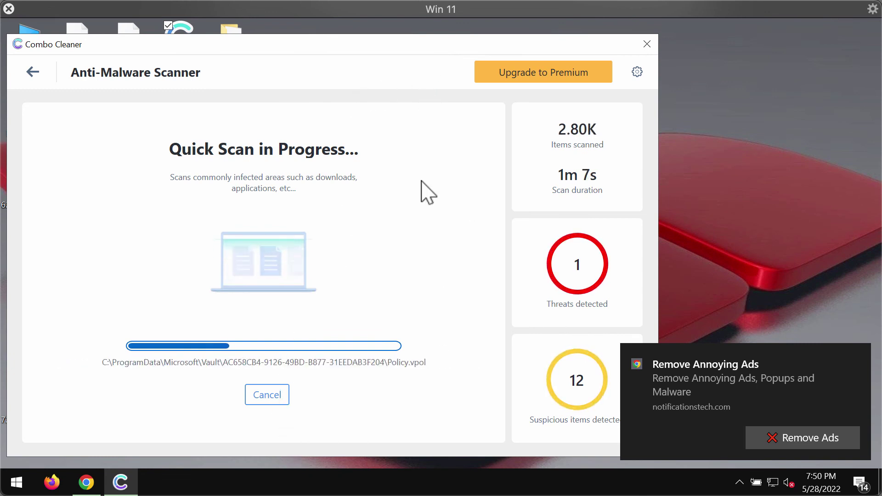
left_click_drag(424, 66, 431, 60)
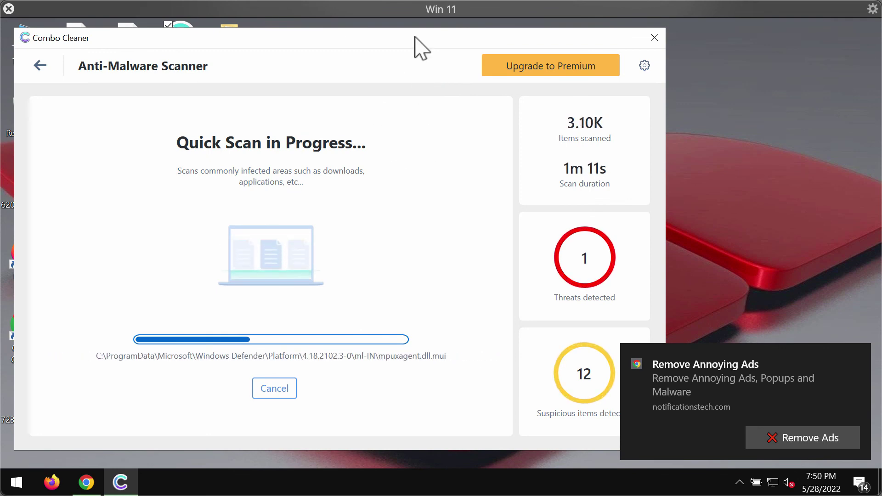
left_click_drag(426, 45, 468, 49)
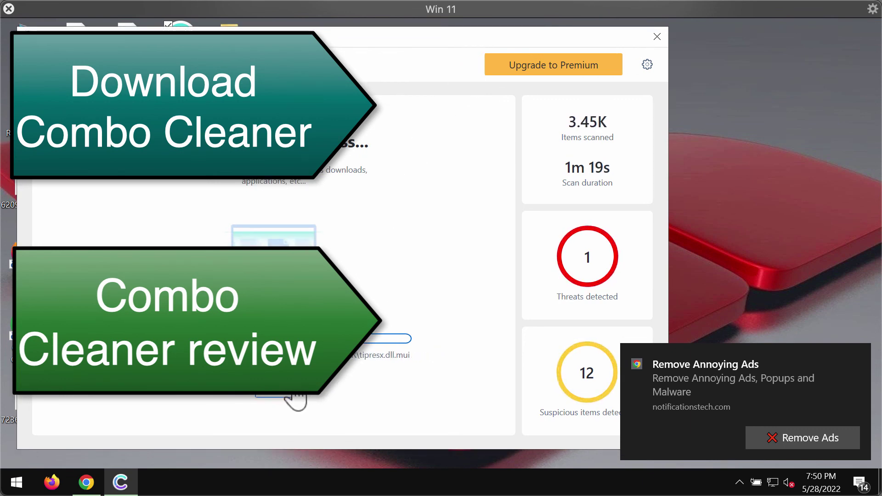
Decline the cancel-scan prompt so the Quick Scan keeps running
left_click(290, 391)
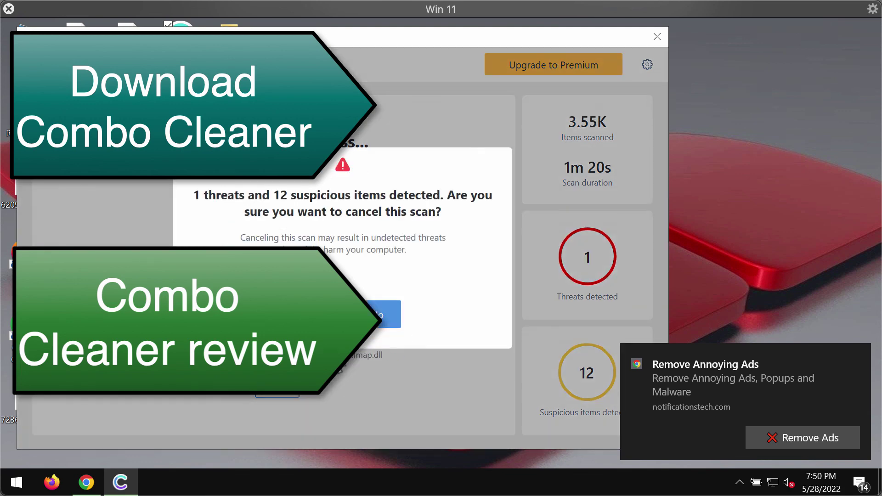
left_click(373, 308)
left_click_drag(493, 43, 523, 36)
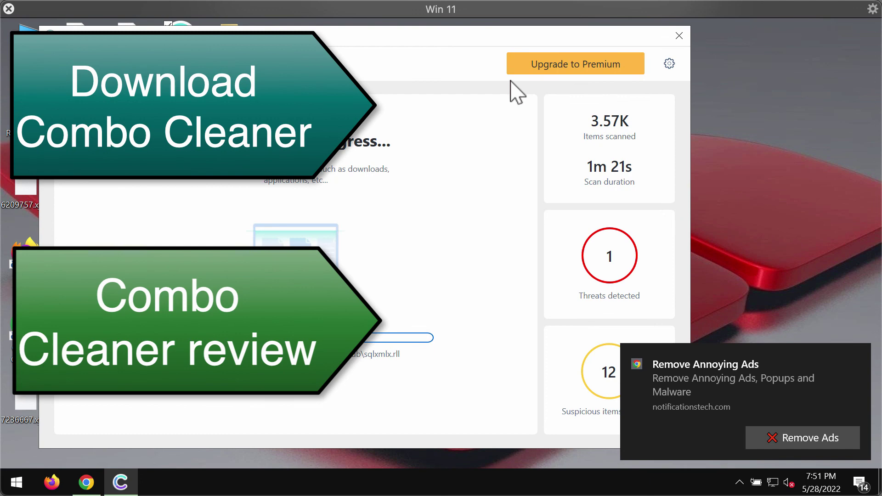